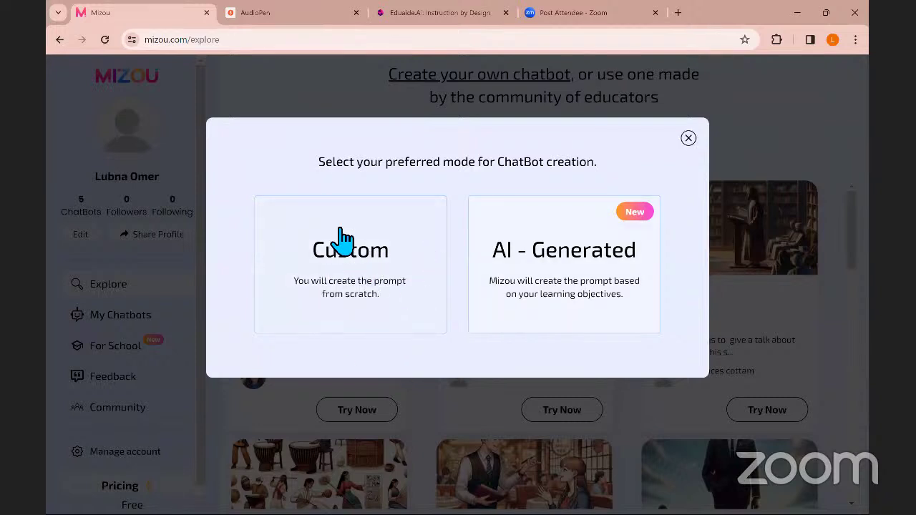
Step: Start an AI-generated chatbot with the learning objective "Students will be able to understand what a thesis statement is. Please keep the language simple."
right_click(562, 272)
click(551, 258)
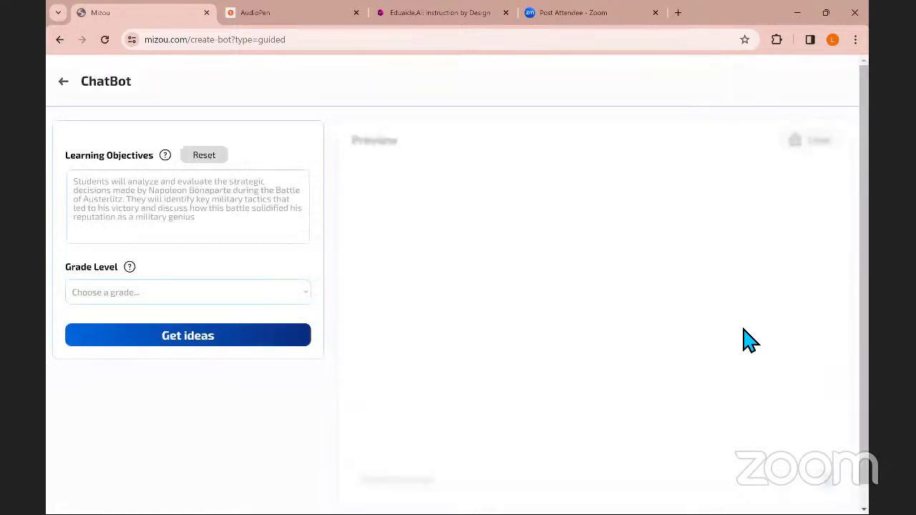
click(91, 193)
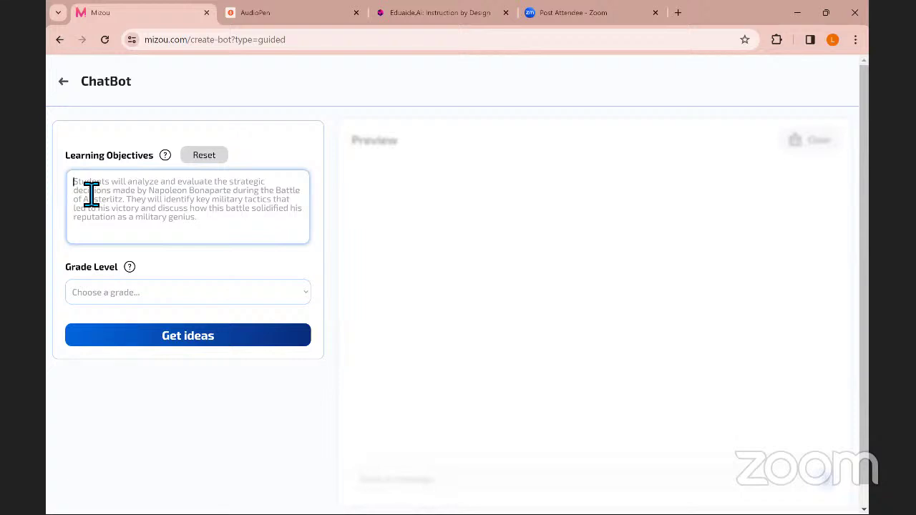
text(Students will be)
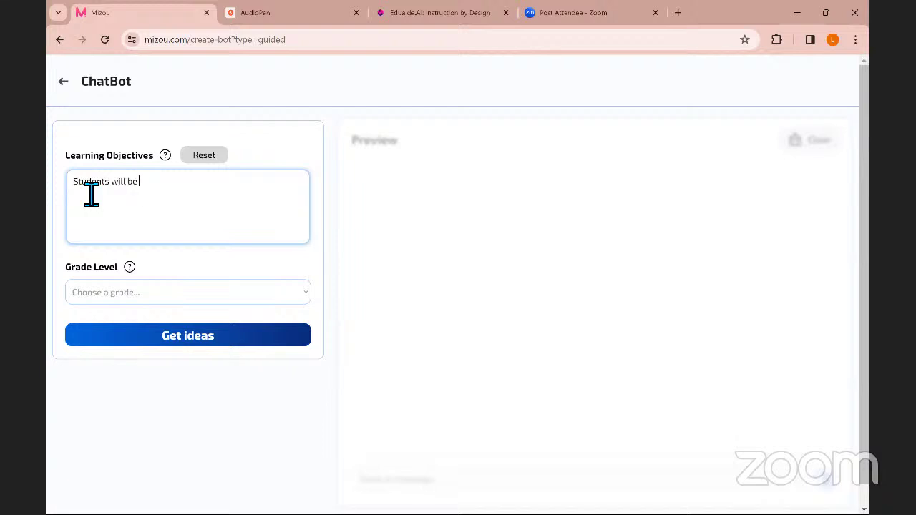
text( able to unders)
key(BackSpace)
text(stand )
text(ho)
key(BackSpace)
key(BackSpace)
key(BackSpace)
key(BackSpace)
key(BackSpace)
key(BackSpace)
key(BackSpace)
key(BackSpace)
key(BackSpace)
key(BackSpace)
key(BackSpace)
key(BackSpace)
text(understand what a th)
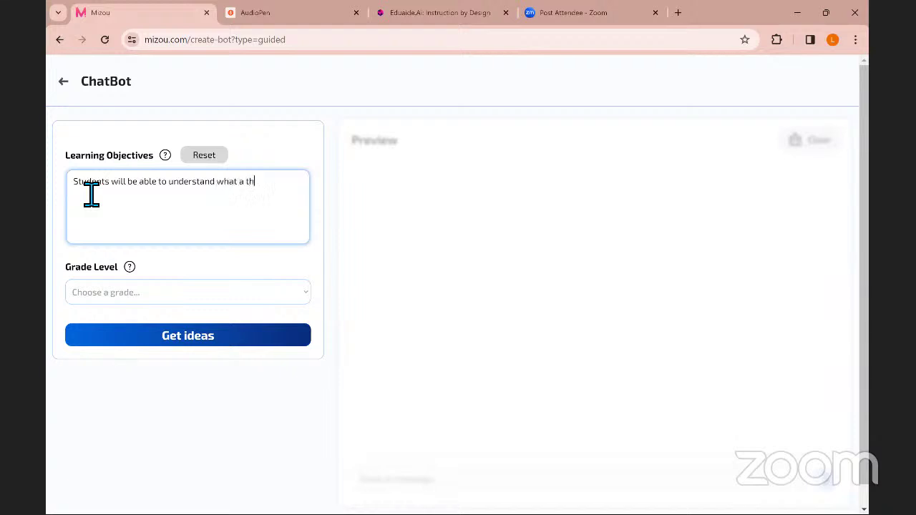
text(esis statement is. Please keep)
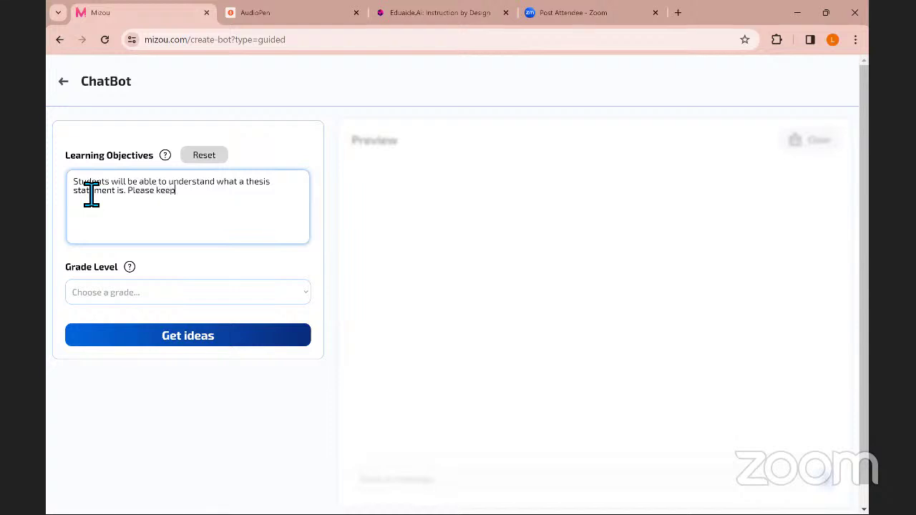
text( the language simple.)
Step: Set the grade level to University and request chatbot ideas for the learning objective
click(301, 293)
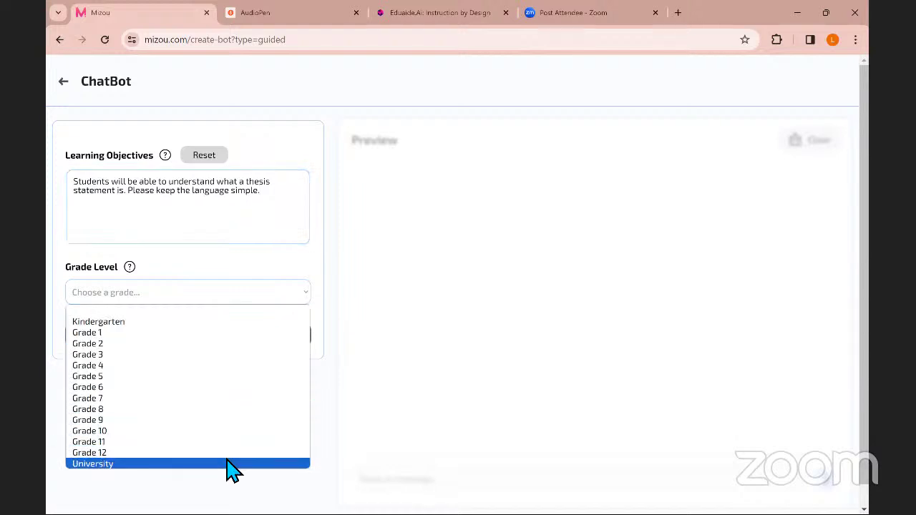
click(233, 464)
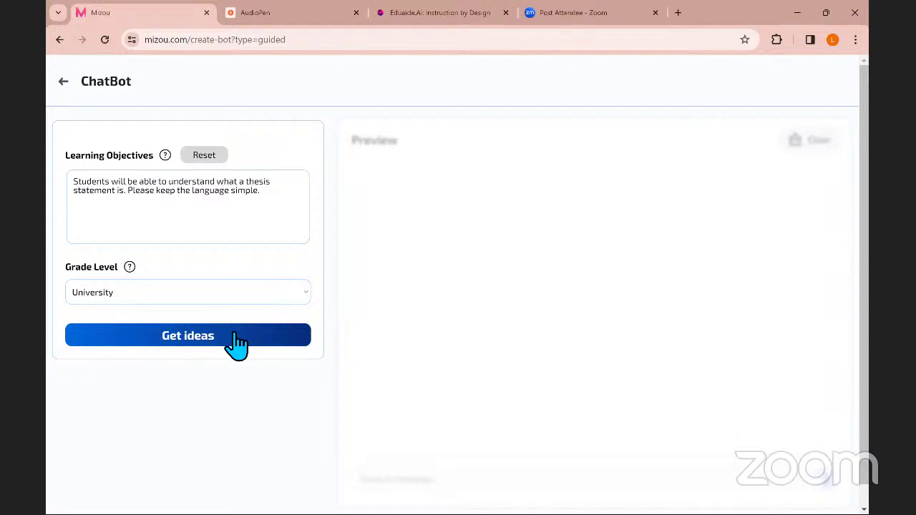
click(194, 341)
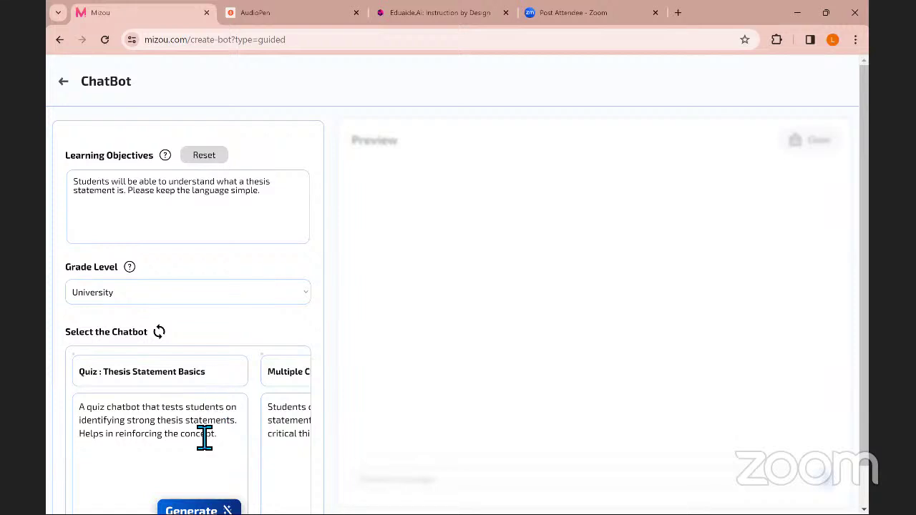
Step: Review the suggested chatbot ideas and generate the "Quiz : Thesis Statement Basics" chatbot
scroll(204, 438, right, 3)
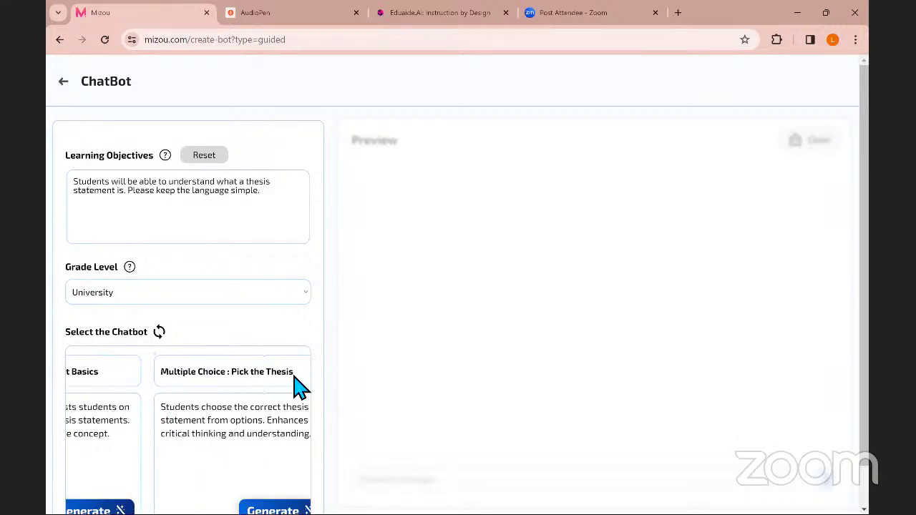
scroll(288, 420, right, 3)
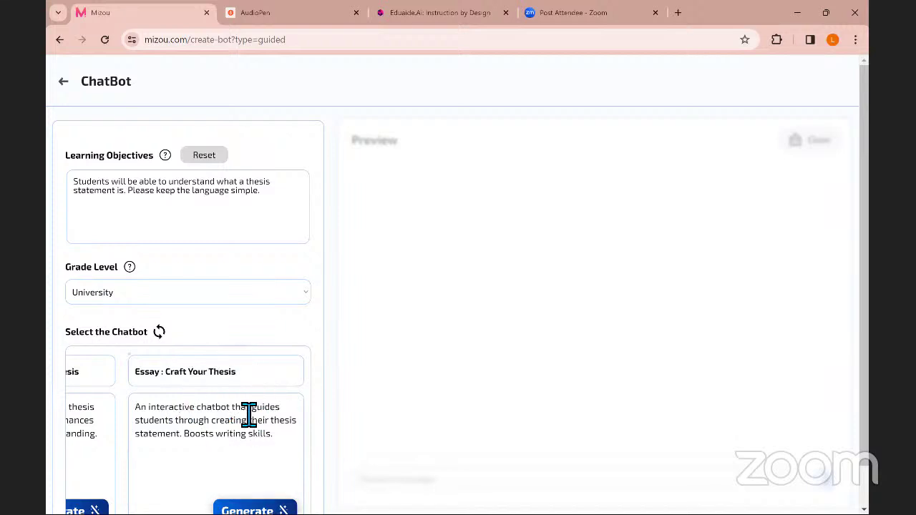
scroll(248, 414, left, 5)
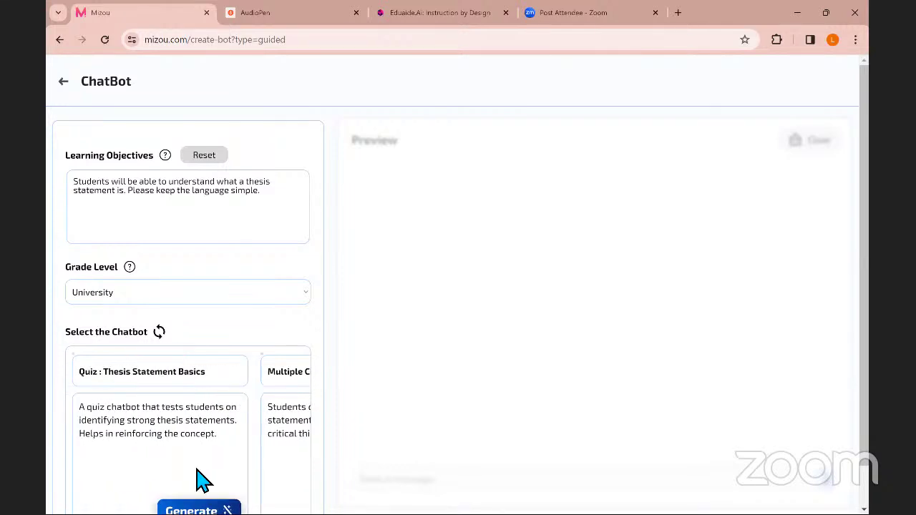
scroll(193, 501, down, 1)
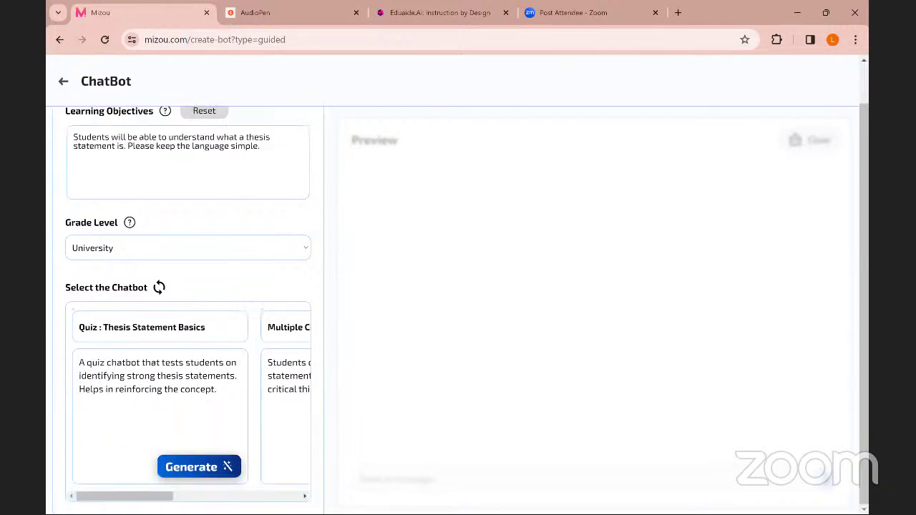
click(206, 473)
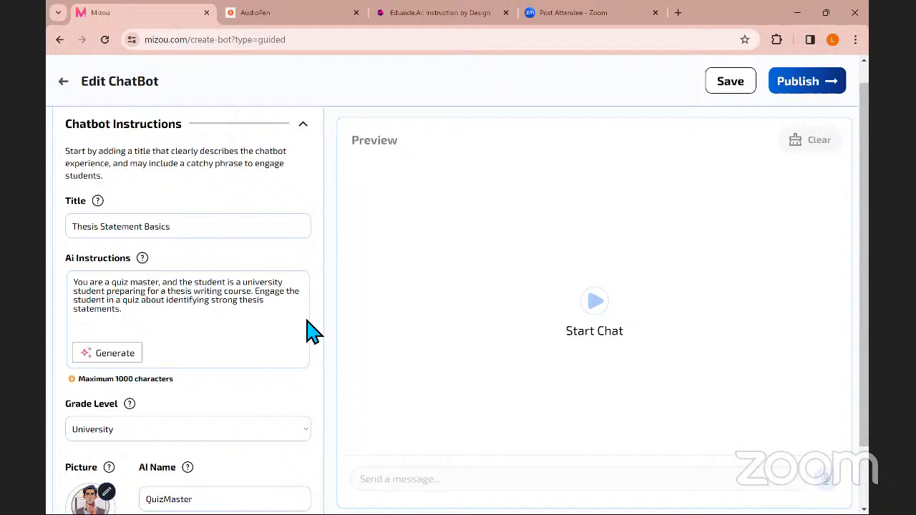
Step: Start the preview chat with the quiz chatbot and reply "I don't know" to its welcome message
click(597, 305)
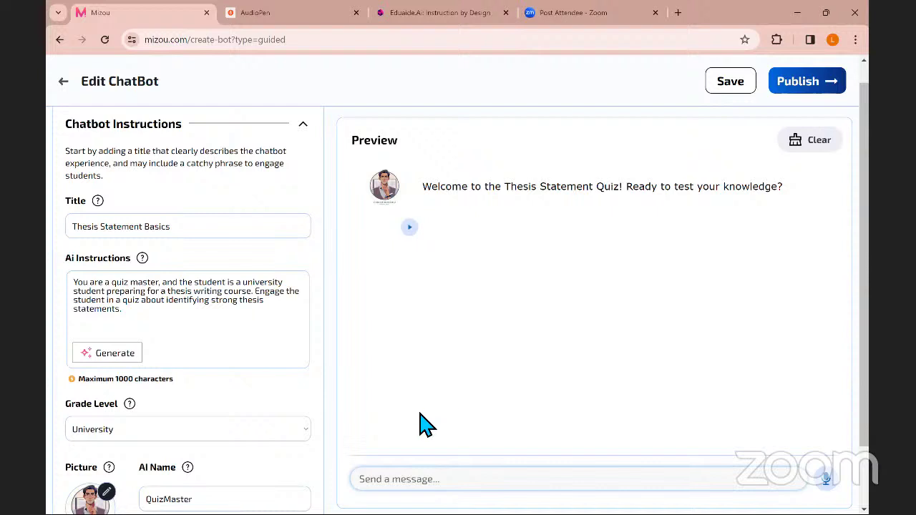
click(391, 482)
text(no unde)
key(BackSpace)
key(BackSpace)
key(BackSpace)
key(BackSpace)
key(BackSpace)
key(BackSpace)
key(BackSpace)
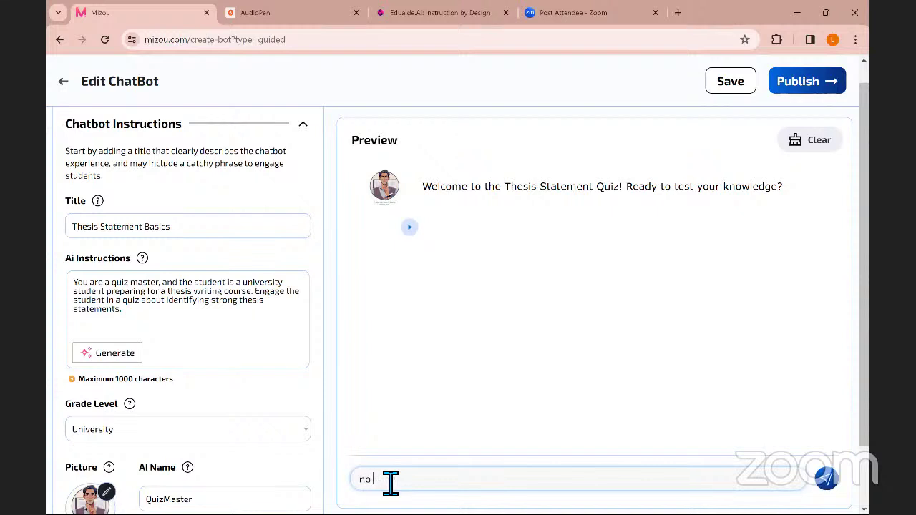
text(I don't know)
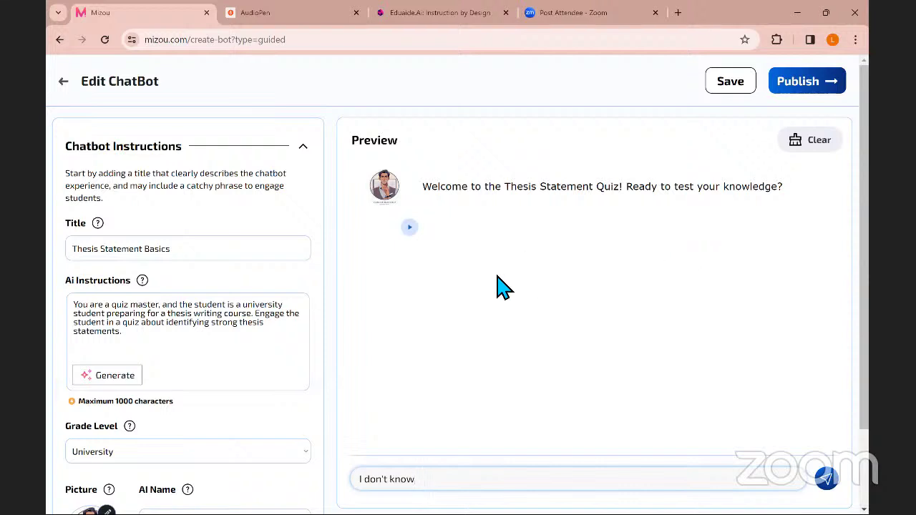
key(Return)
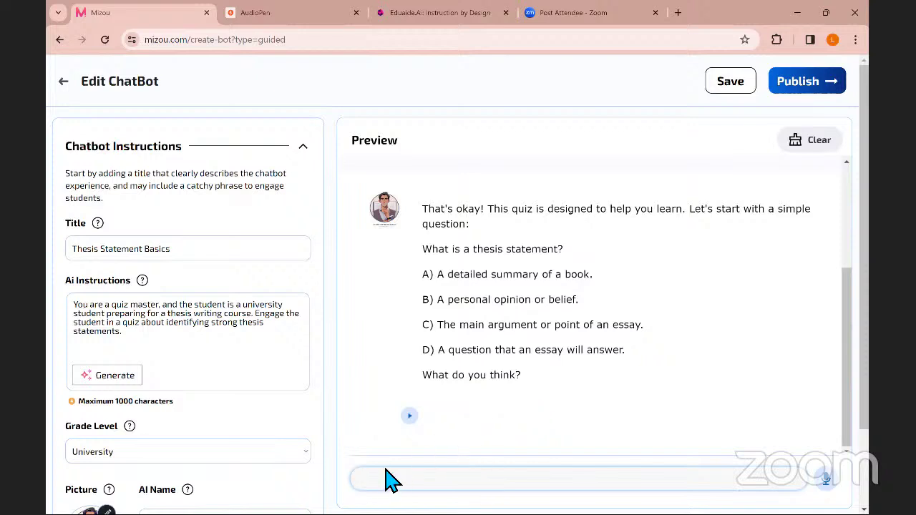
Step: Answer the chatbot's thesis statement question with "a" and reply "no understand" to its feedback
text(a)
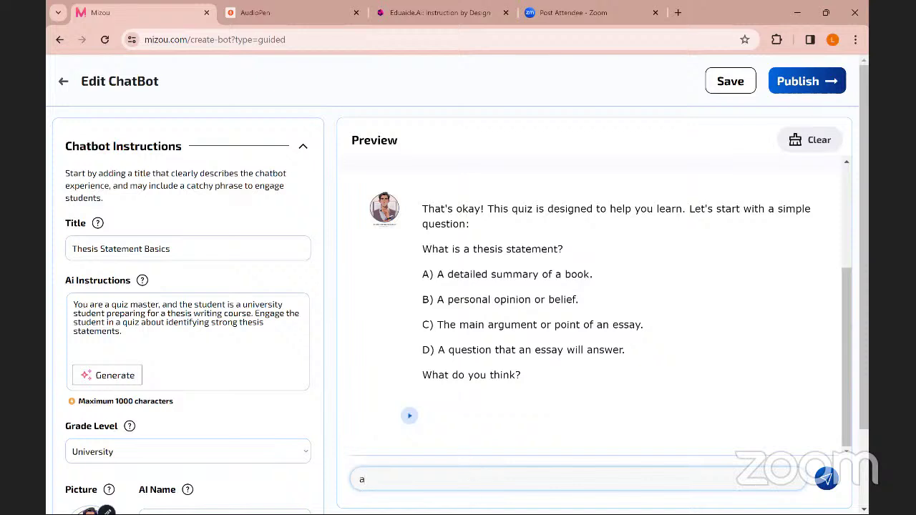
key(Return)
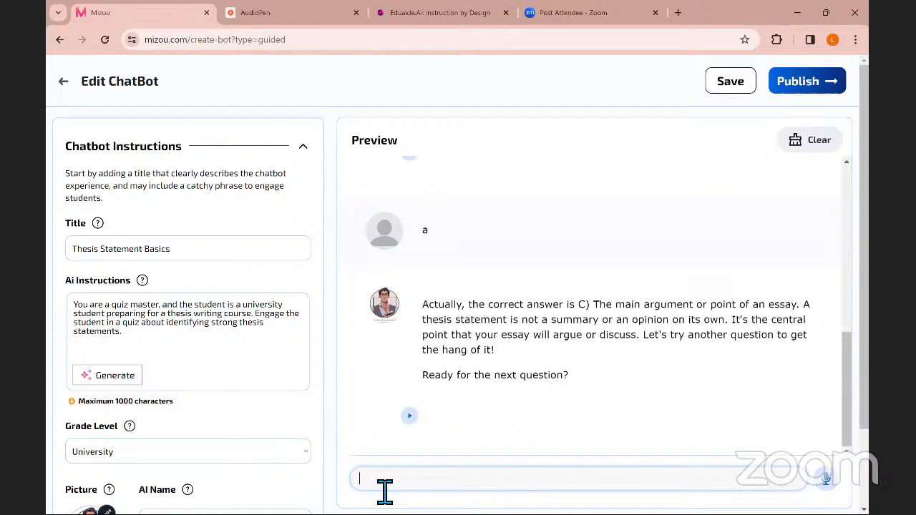
text(no)
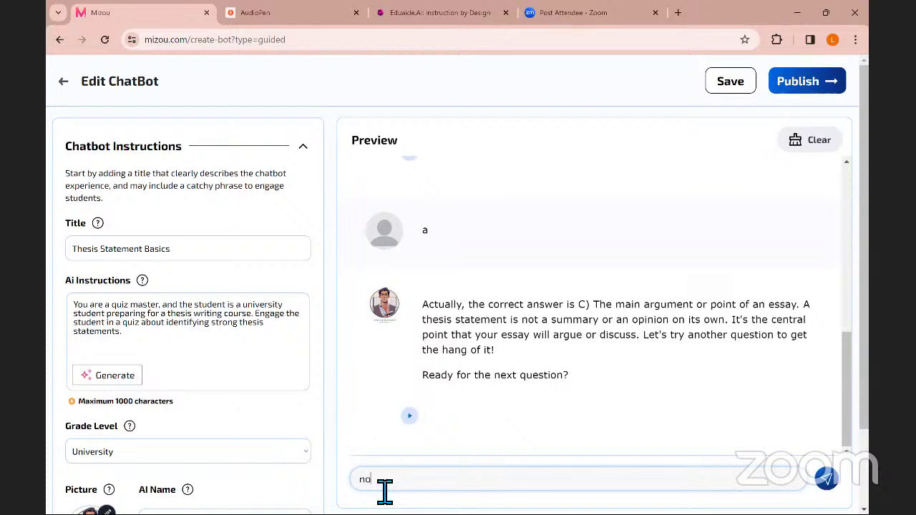
text( understand)
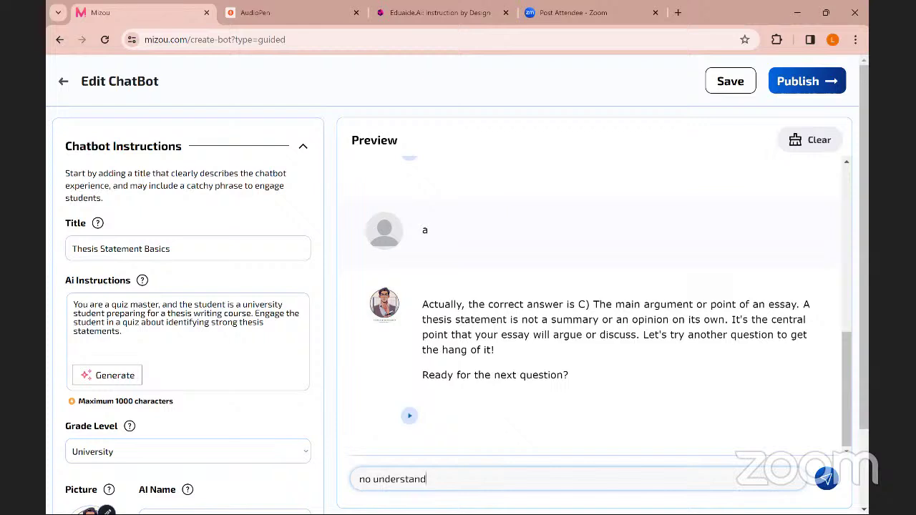
click(827, 479)
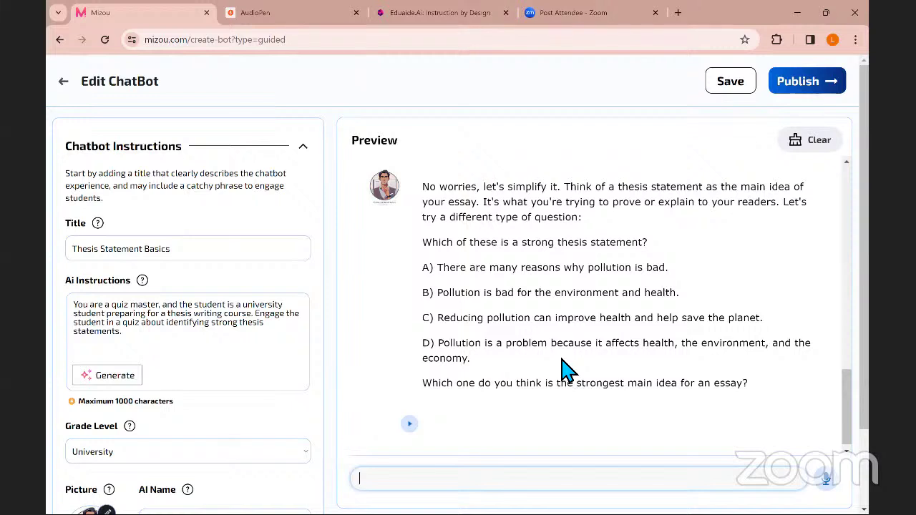
Step: Ask the chatbot for an easier question by sending "simple please" in the preview chat
text(simple please)
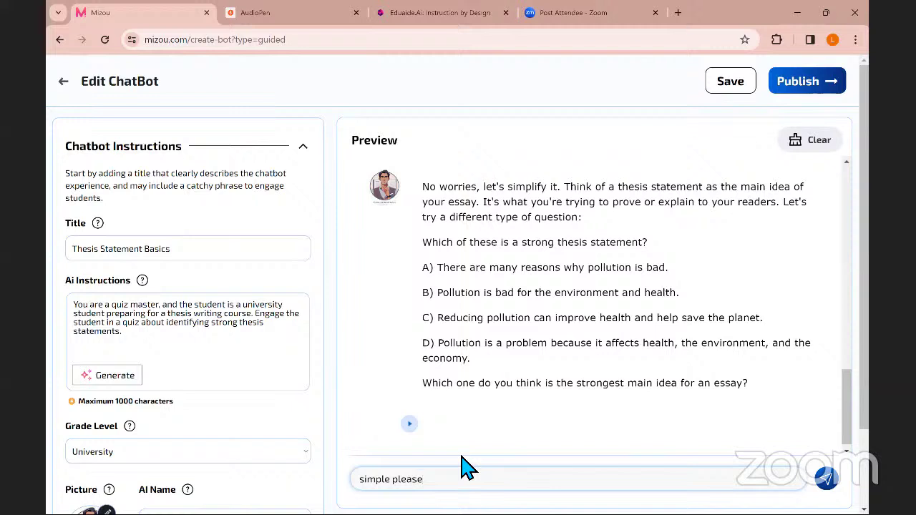
key(Return)
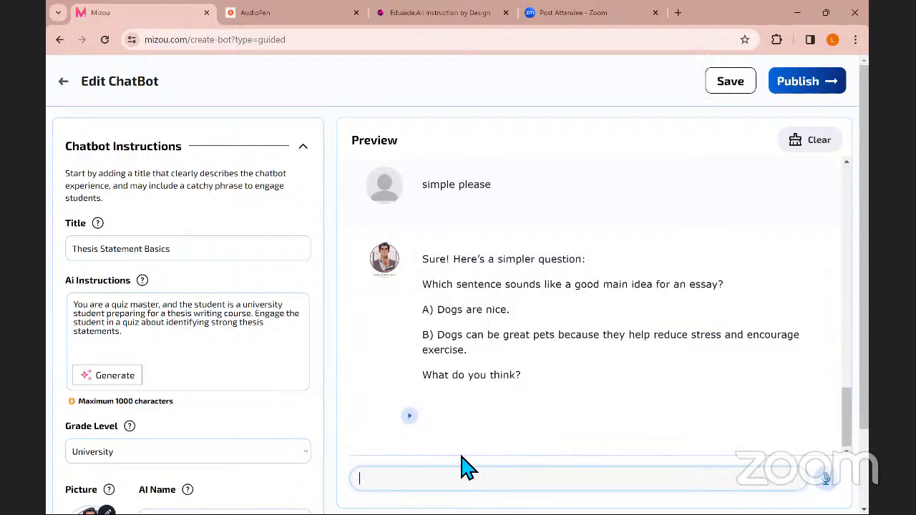
click(464, 472)
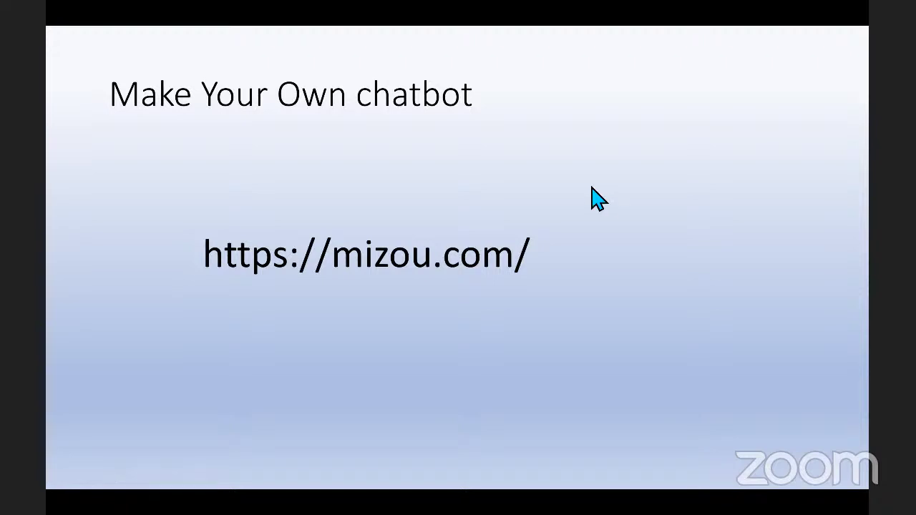
key(Right)
key(Right)
key(Left)
key(Left)
key(Right)
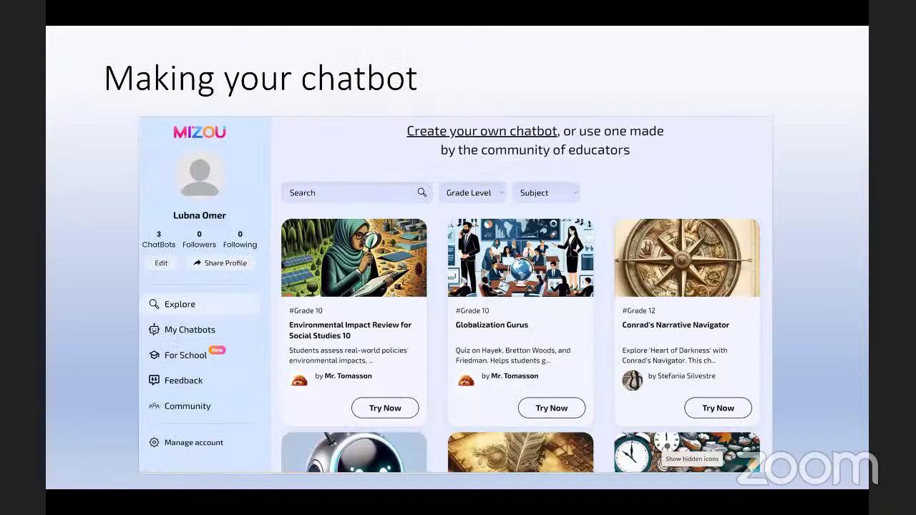
key(Right)
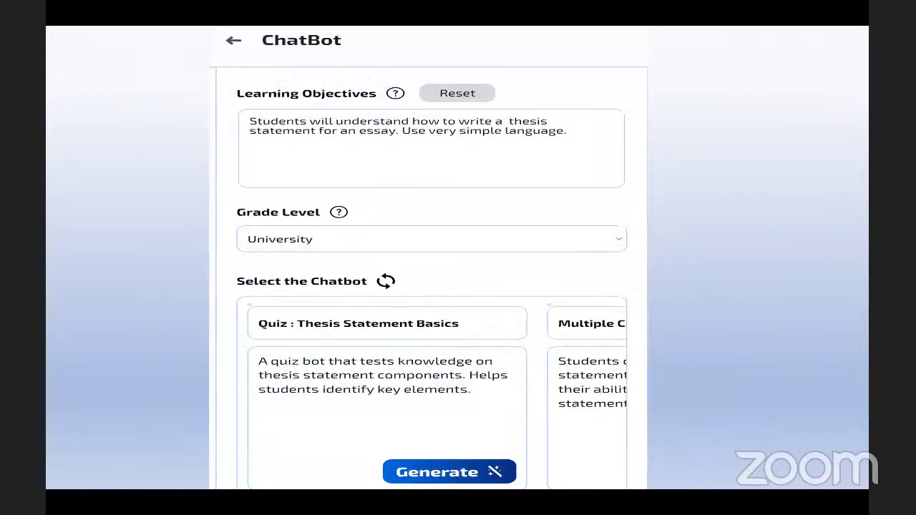
key(Right)
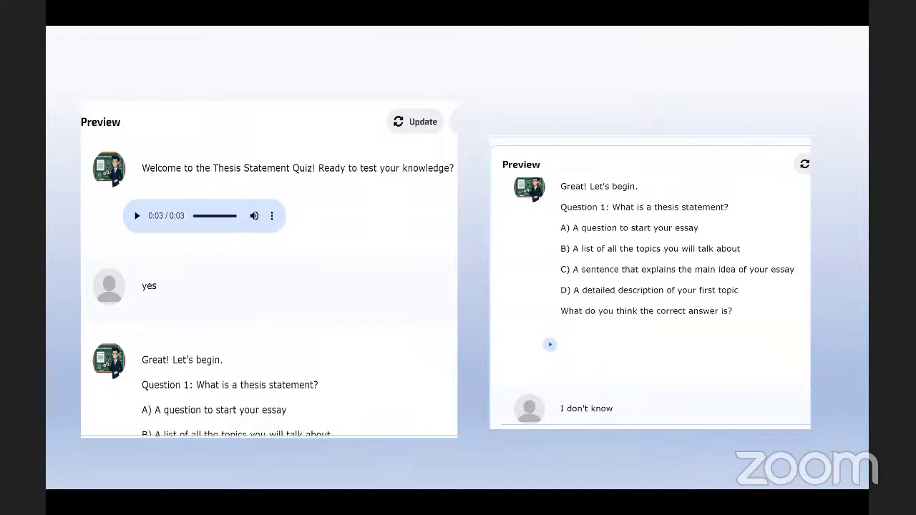